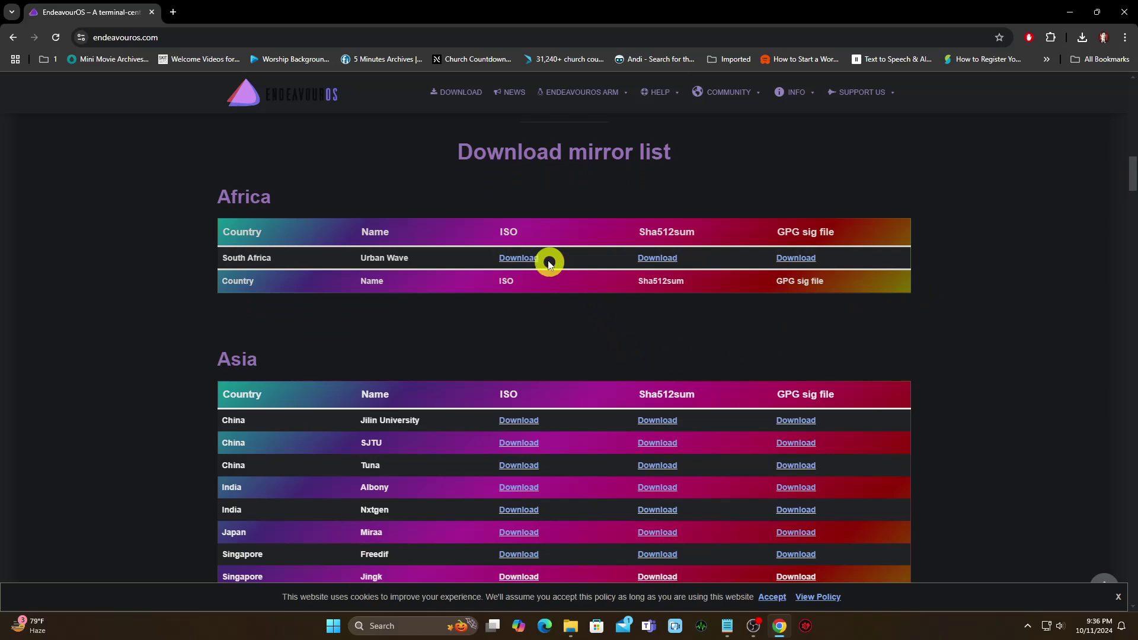
Download the EndeavourOS ISO from the North America Gigenet mirror and open Chrome's download history.
scroll(510, 424, down, 2)
scroll(510, 424, down, 6)
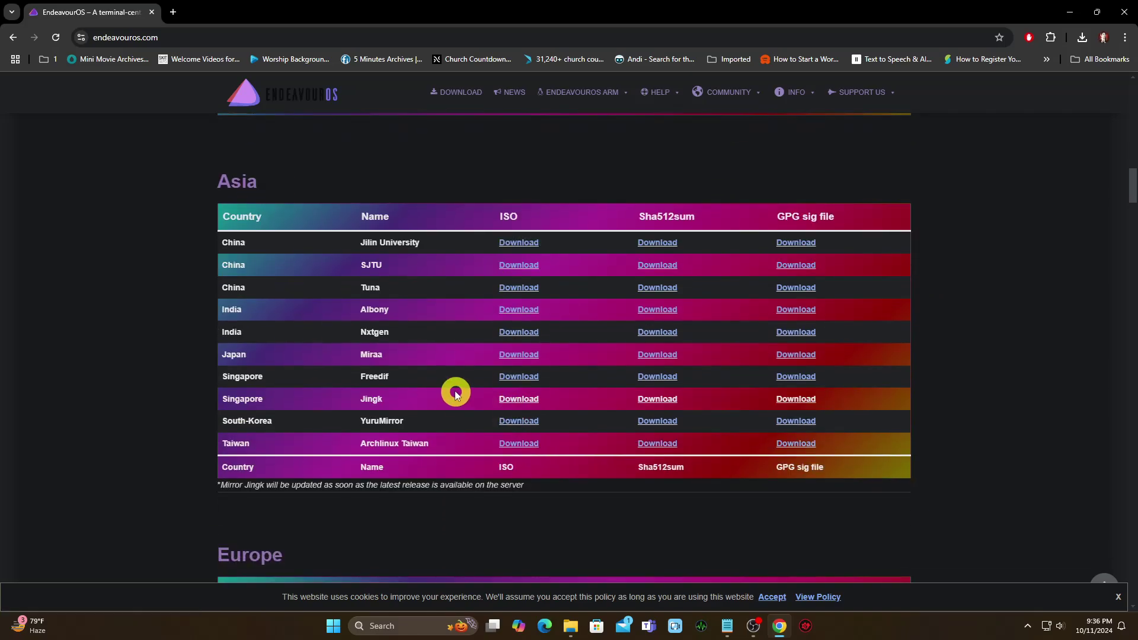
scroll(356, 391, down, 5)
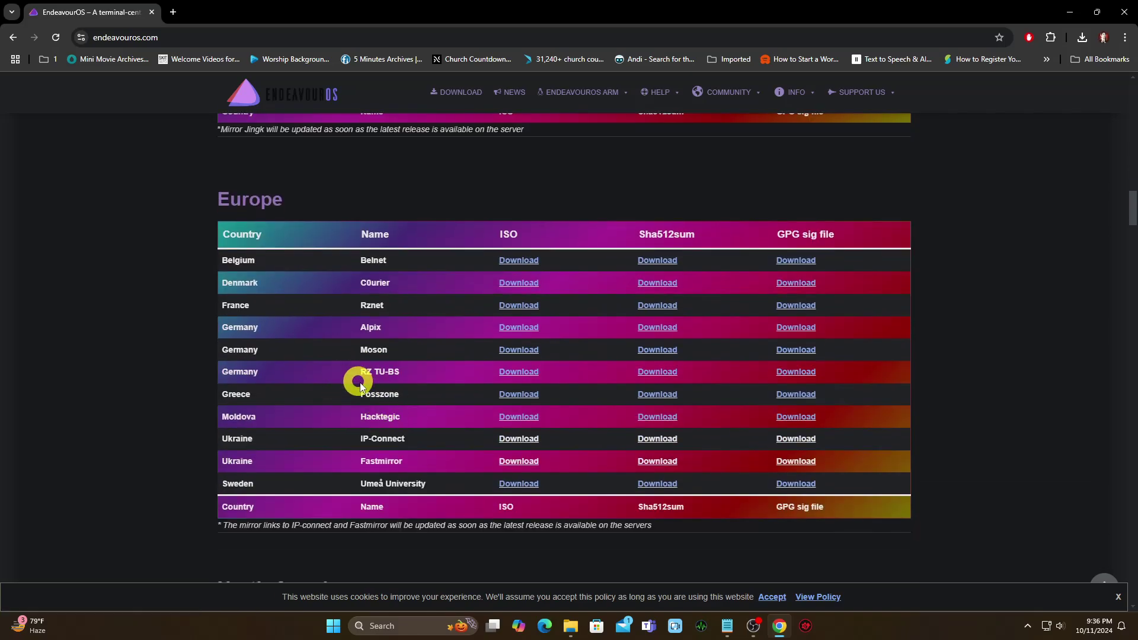
click(519, 413)
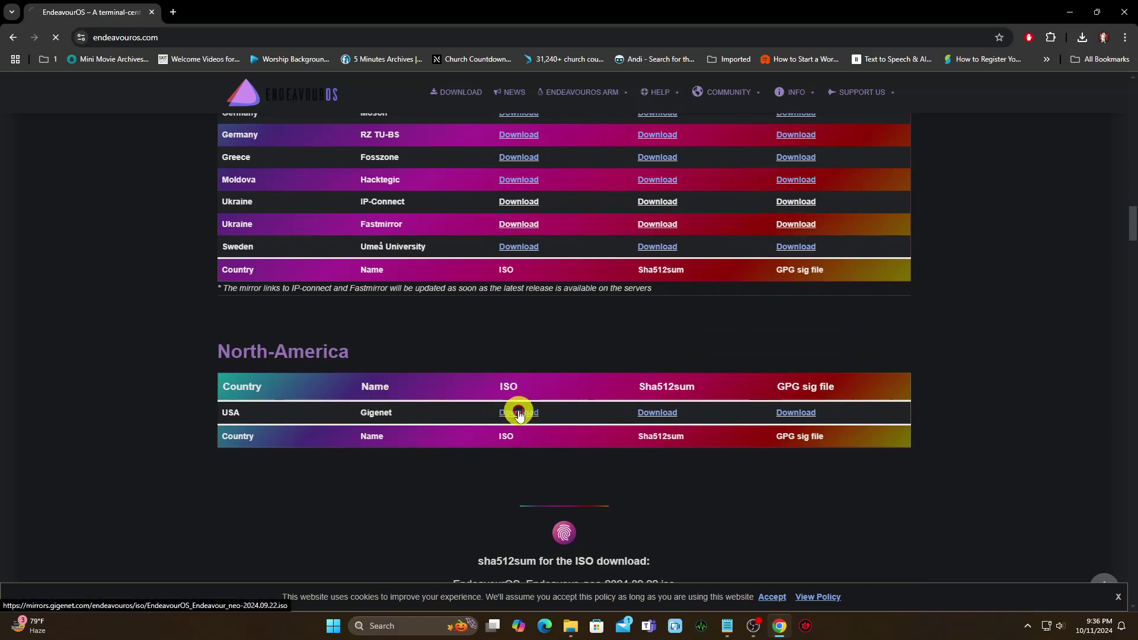
click(1082, 36)
key(ctrl+j)
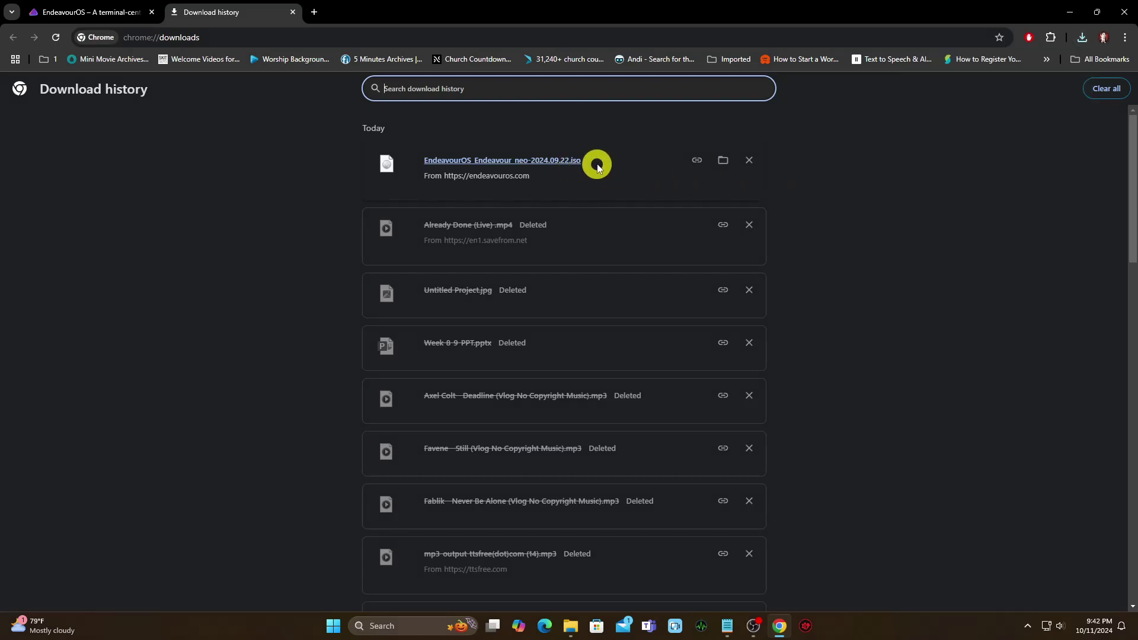
Search the Start menu for 'virtual' and launch Oracle VM VirtualBox.
click(335, 629)
text(v)
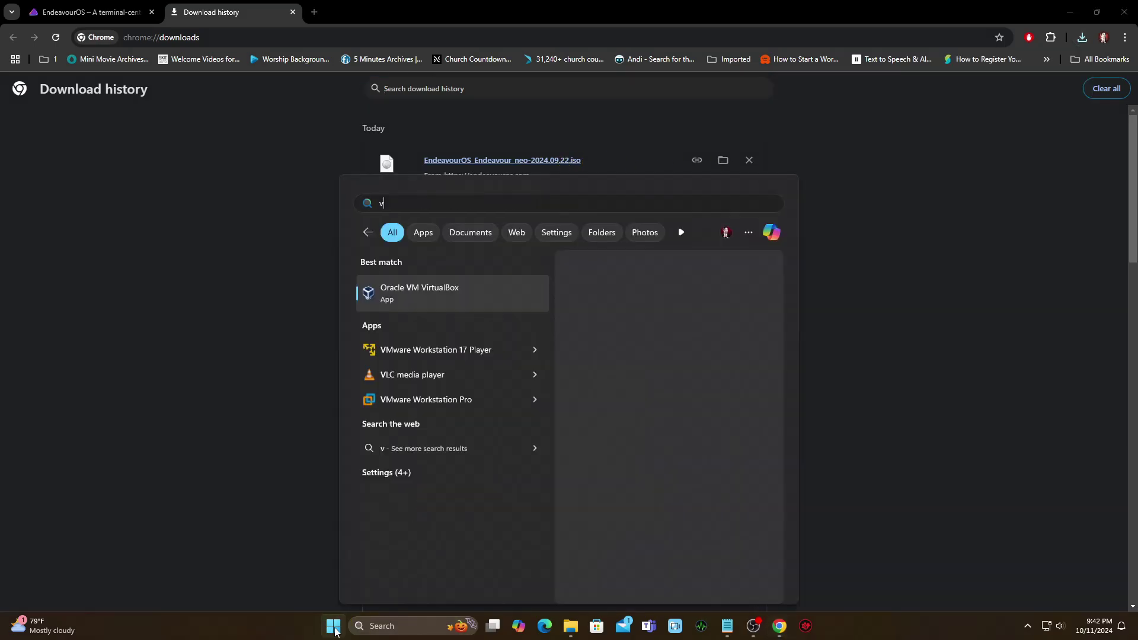
text(irtual)
click(445, 290)
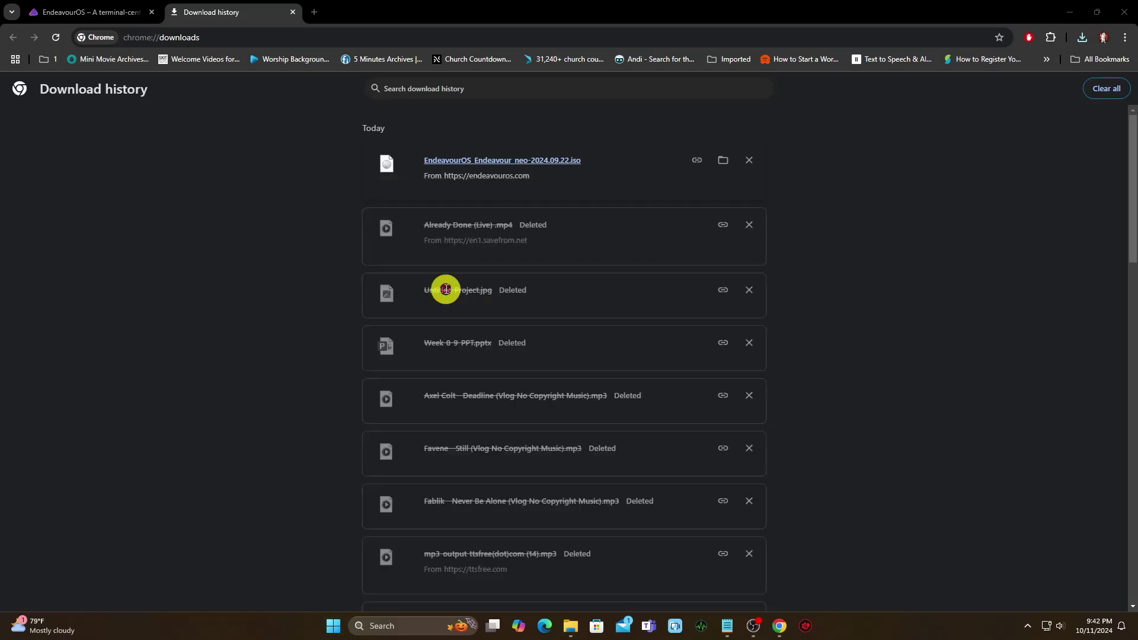
Name a new VM 'EndeavourOS Neo' with type Linux and version Arch Linux (64-bit).
click(445, 43)
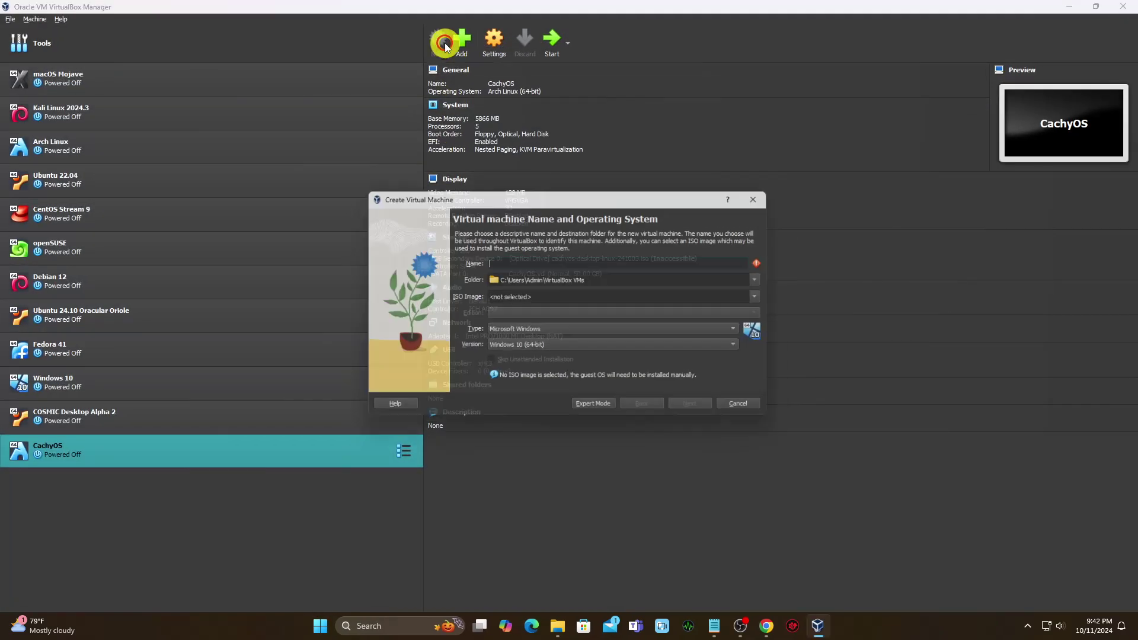
text(EndeavourOS Neo)
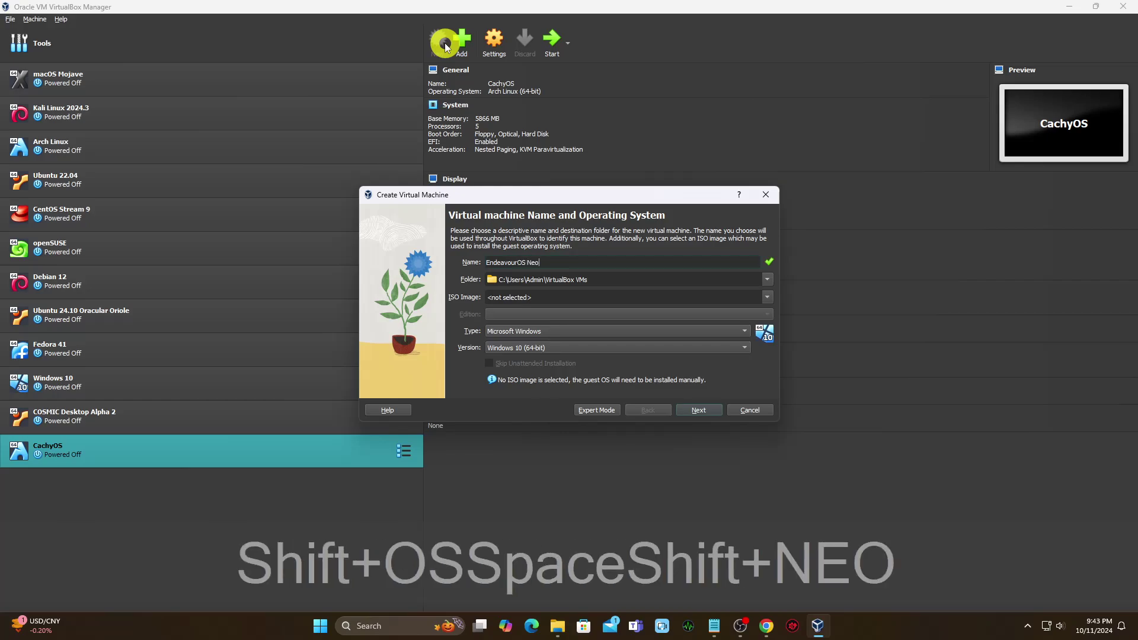
click(539, 330)
click(538, 343)
click(536, 351)
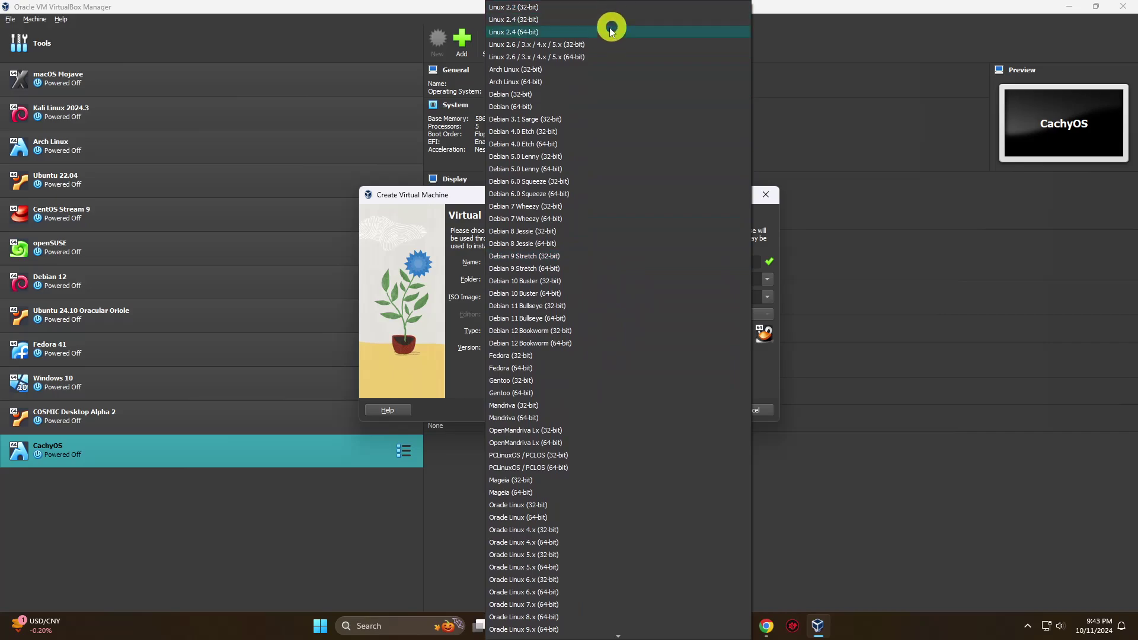
click(552, 80)
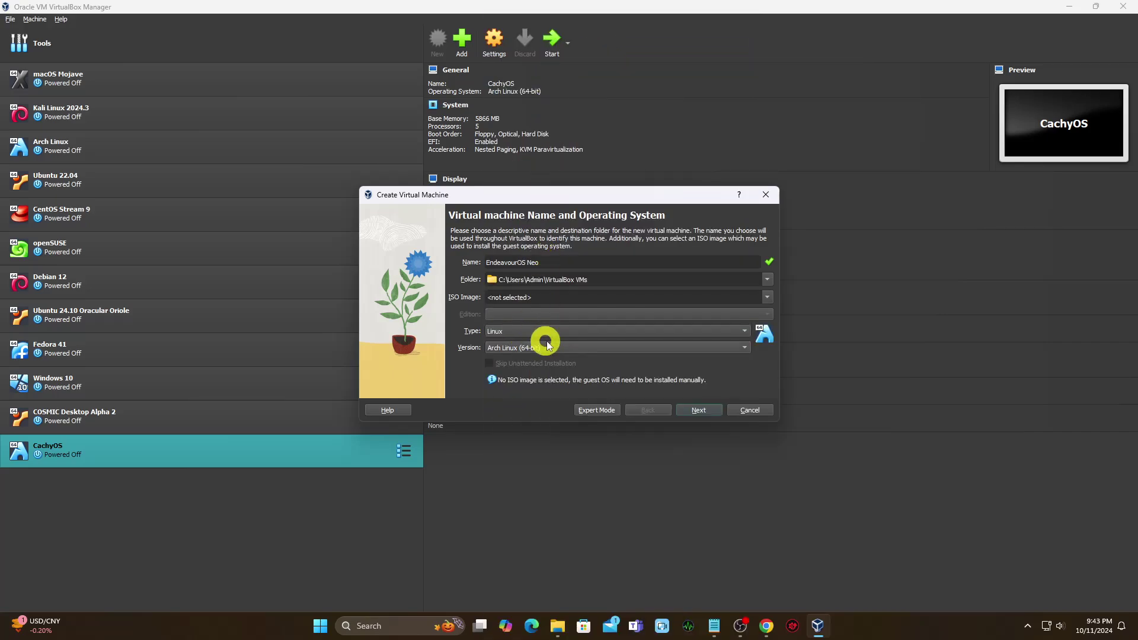
click(694, 409)
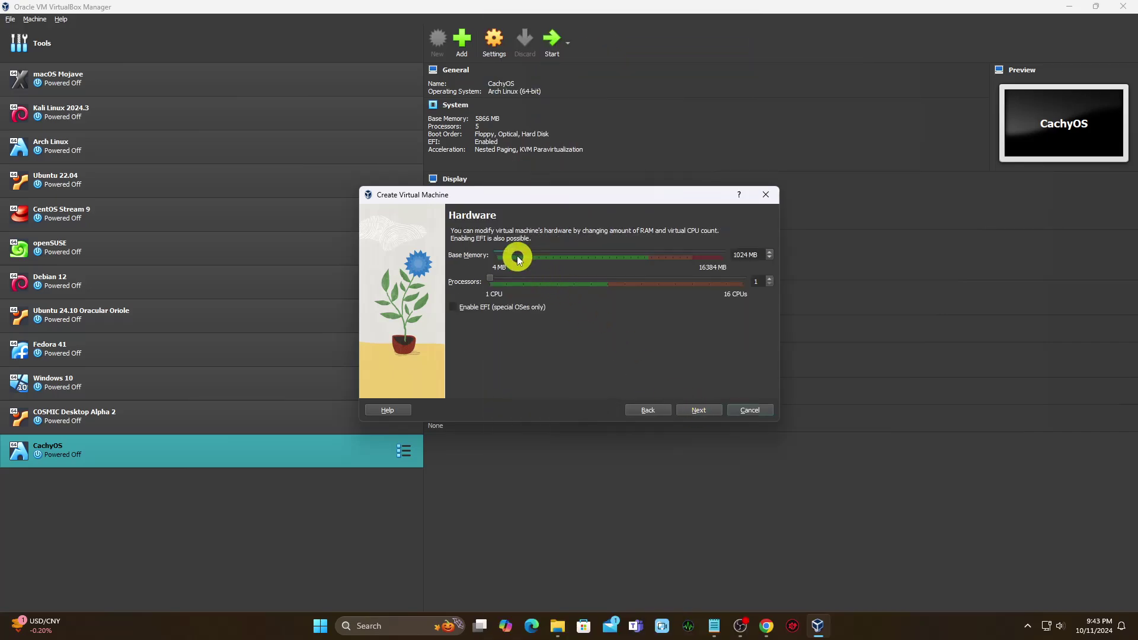
Give it 5263 MB memory, 4 CPUs, EFI and a 50 GB disk, and finish.
drag(517, 253, 562, 254)
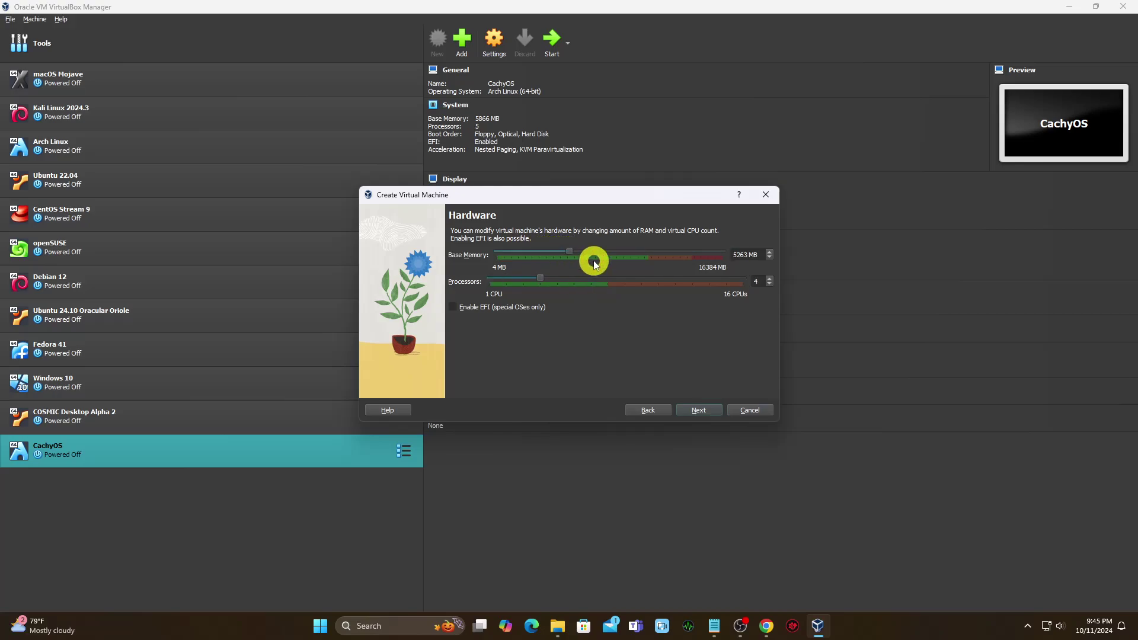
click(699, 410)
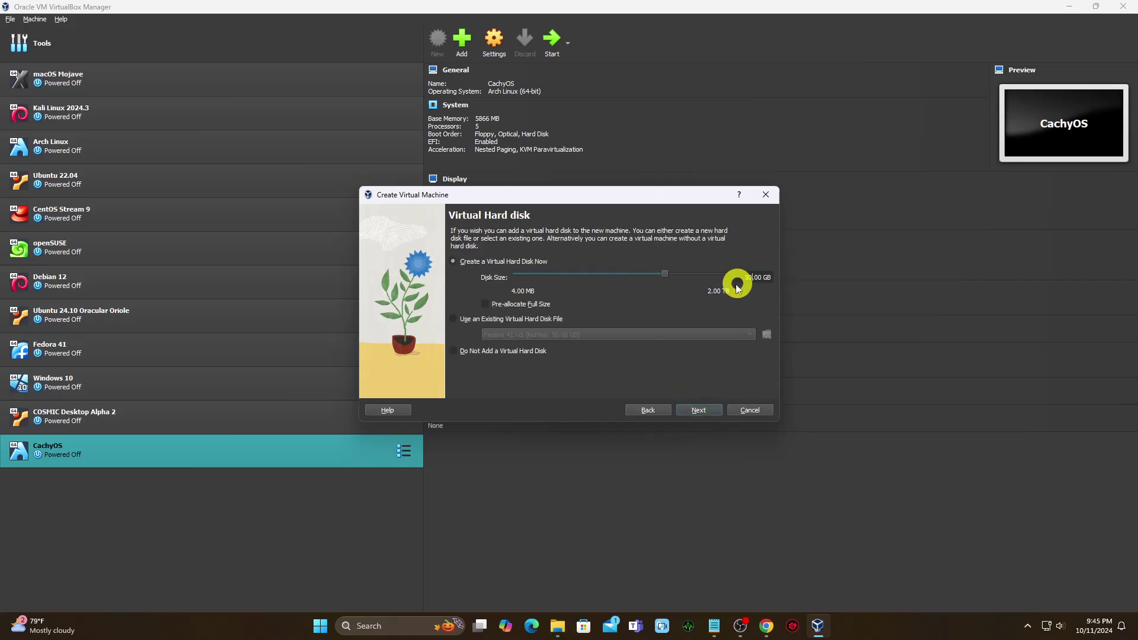
click(703, 410)
click(705, 410)
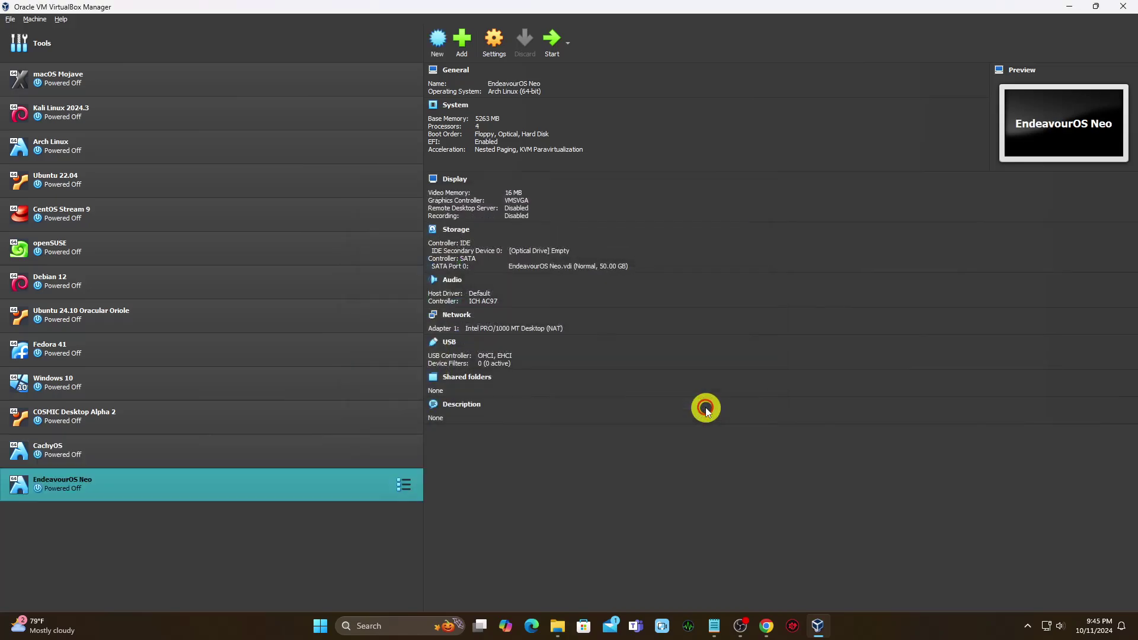
In the VM's settings, raise video memory to the 128 MB maximum.
click(494, 41)
click(418, 215)
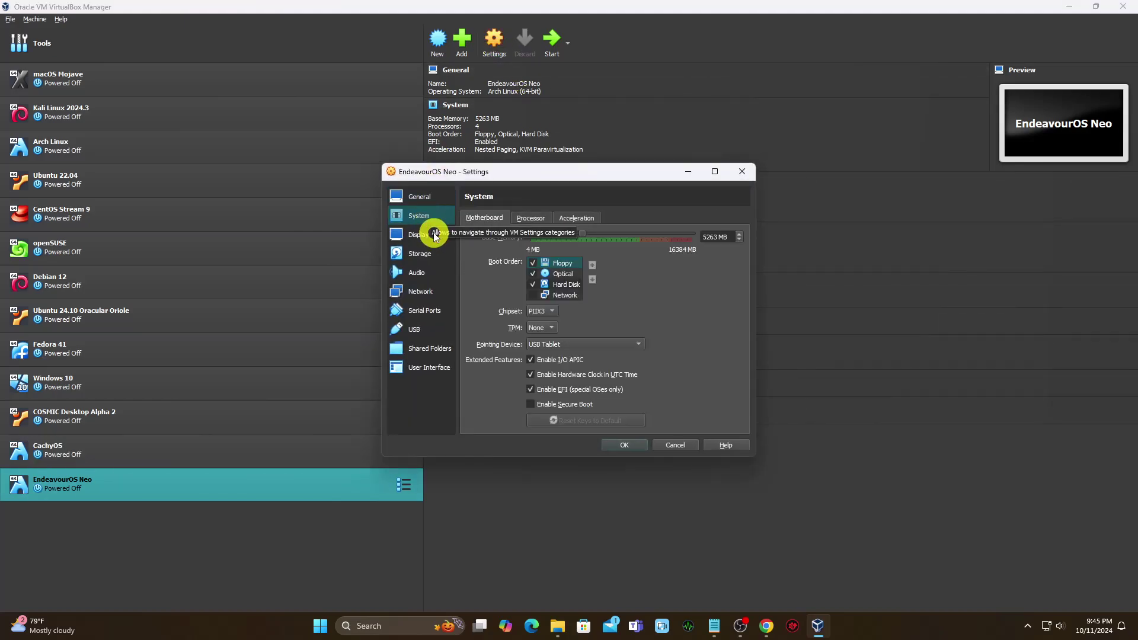
click(435, 235)
drag(553, 237, 717, 236)
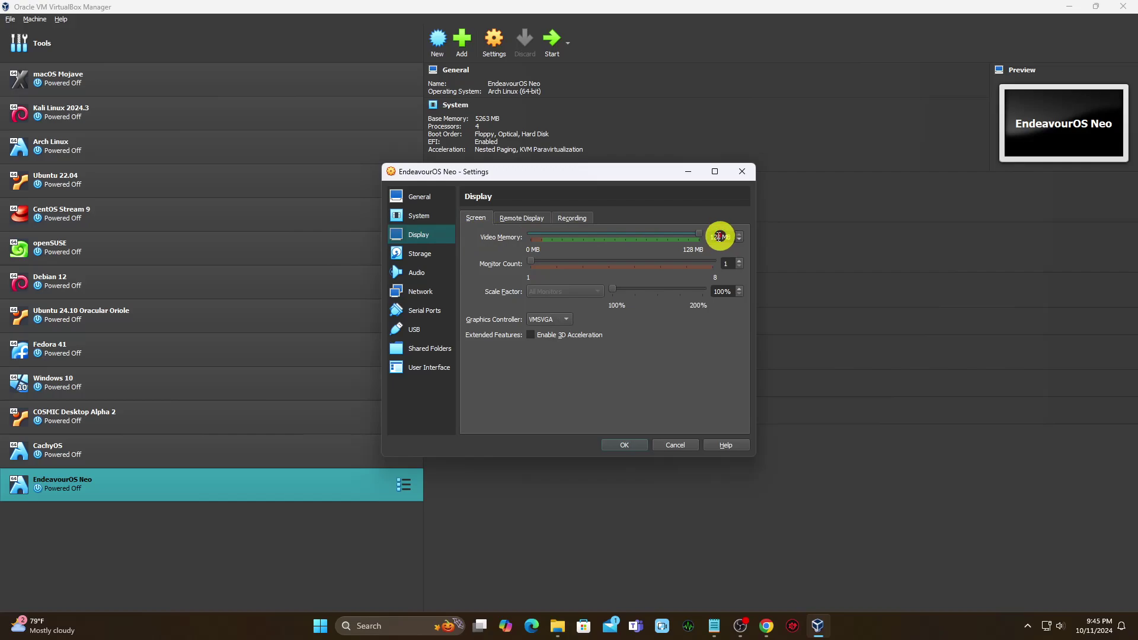
Attach the downloaded EndeavourOS ISO to the empty optical drive.
click(426, 256)
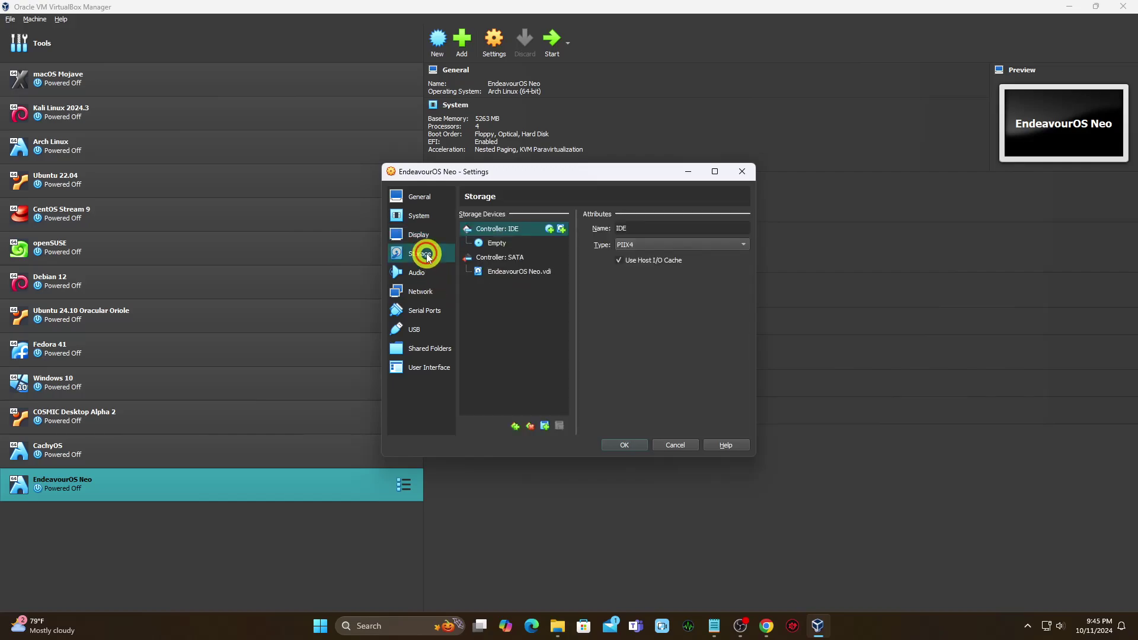
click(492, 244)
click(768, 227)
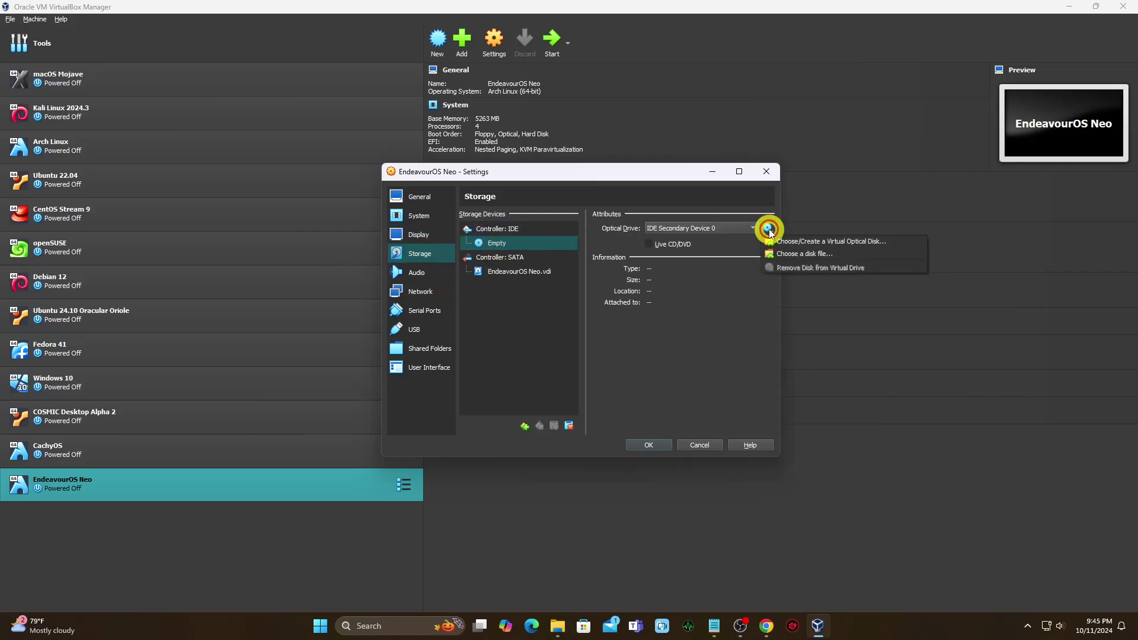
click(781, 250)
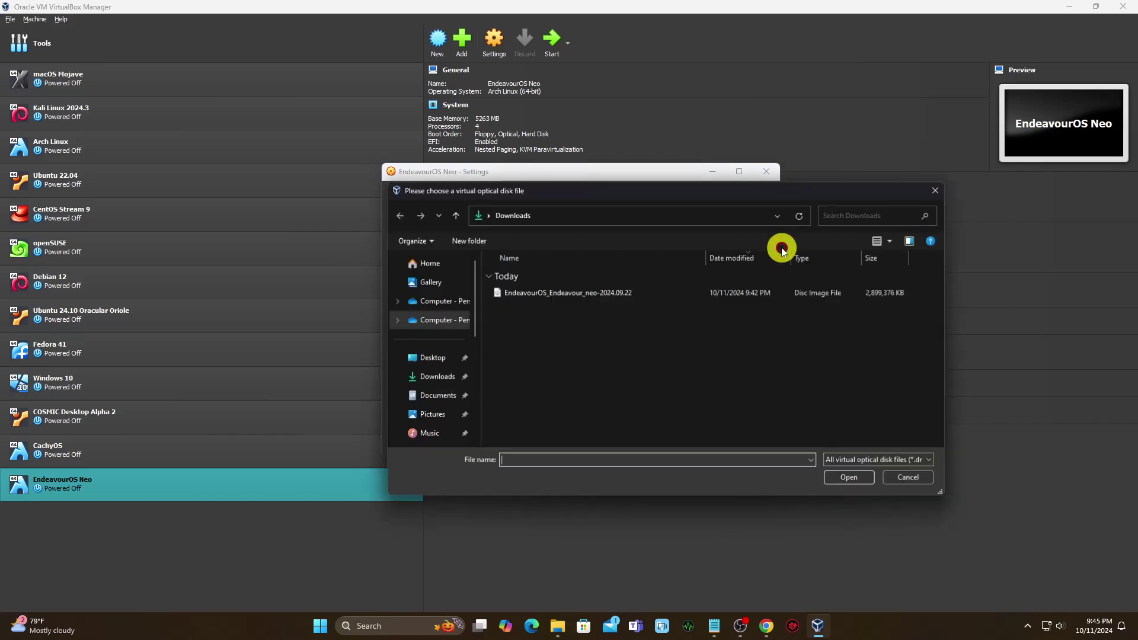
click(602, 292)
click(845, 477)
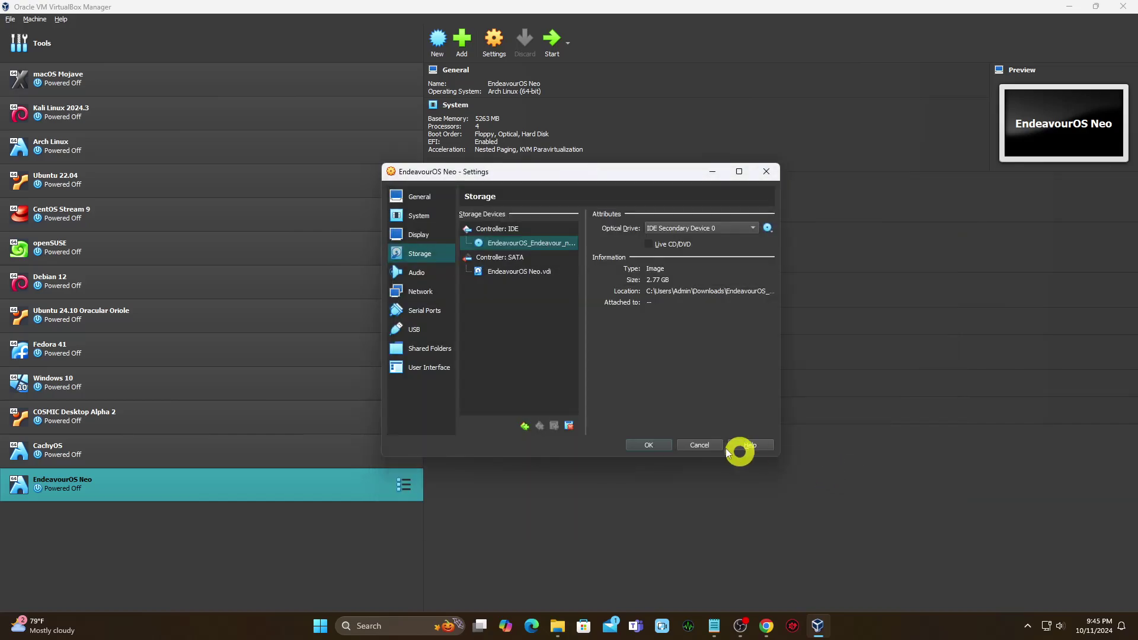
Check the USB and User Interface pages, then save the settings with OK.
click(440, 330)
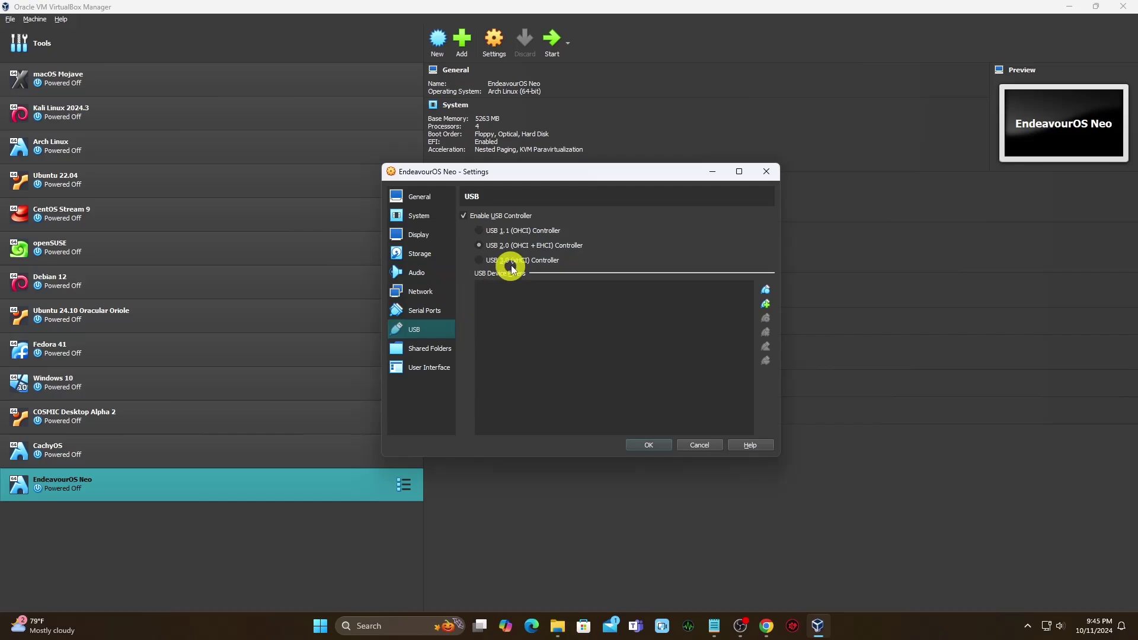
click(431, 367)
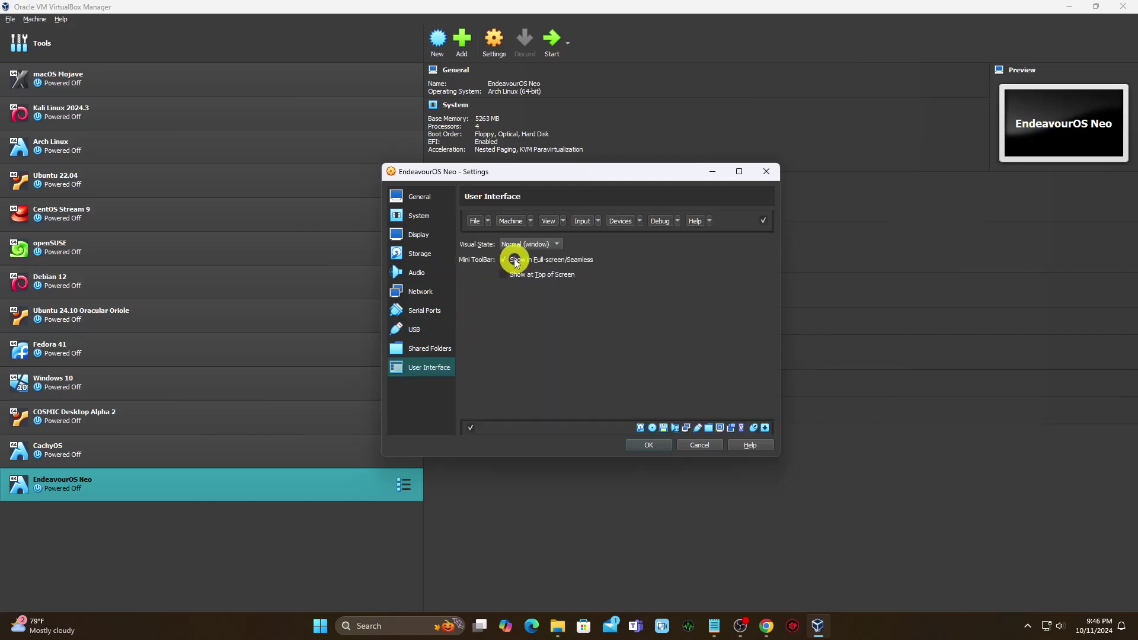
click(636, 445)
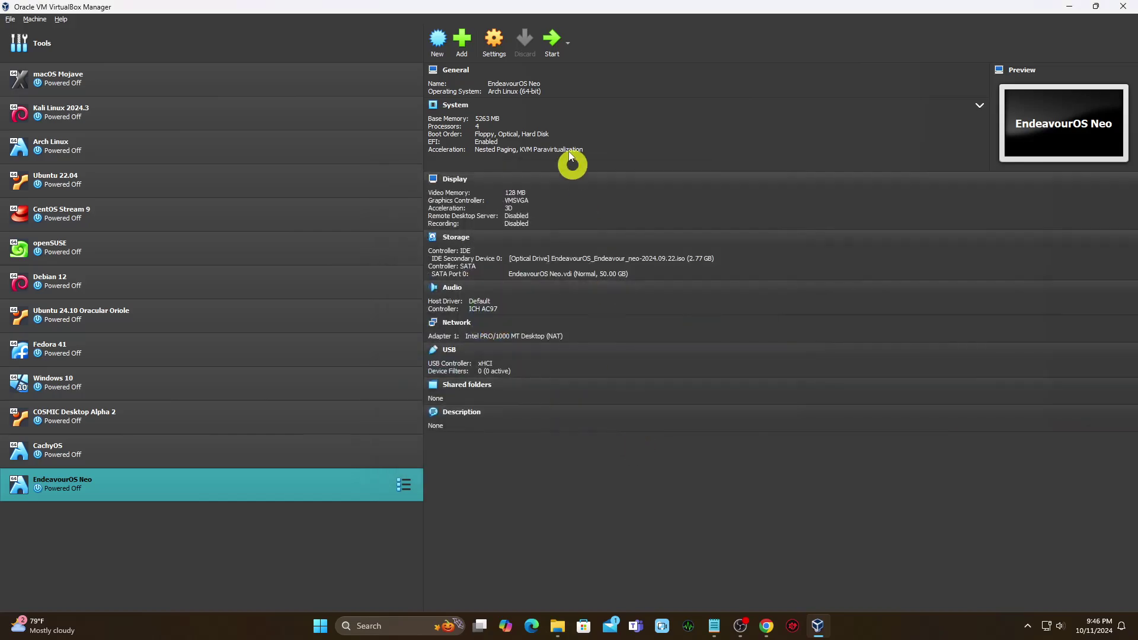
Start the EndeavourOS Neo VM, dismiss its notices, and boot the EndeavourOS x86_64 UEFI Default entry.
click(552, 45)
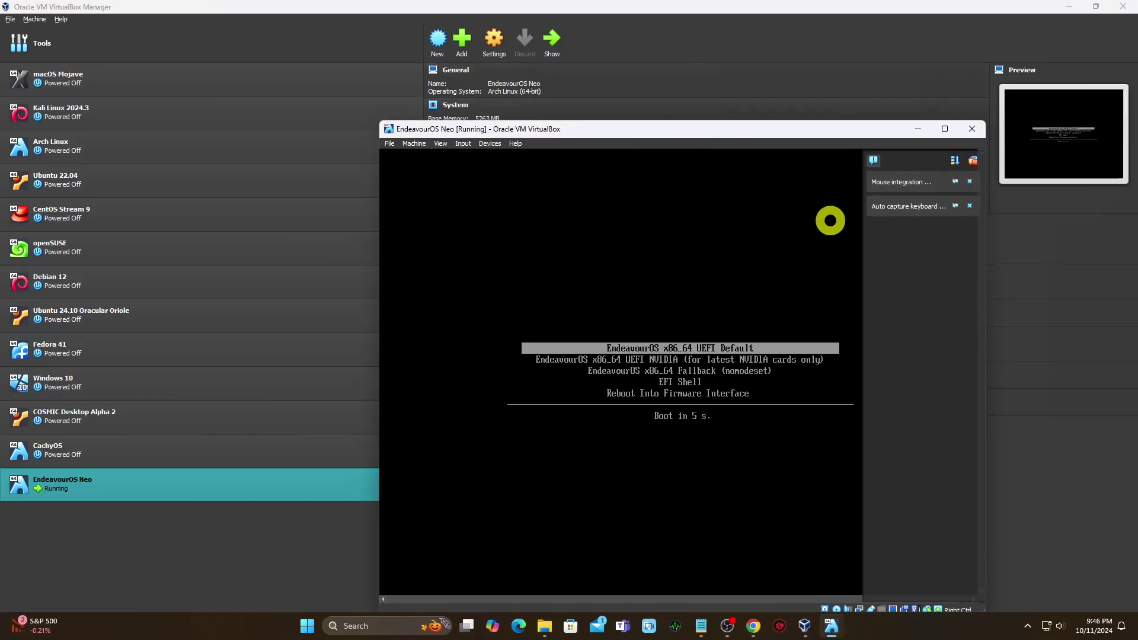
click(970, 181)
click(970, 181)
click(945, 128)
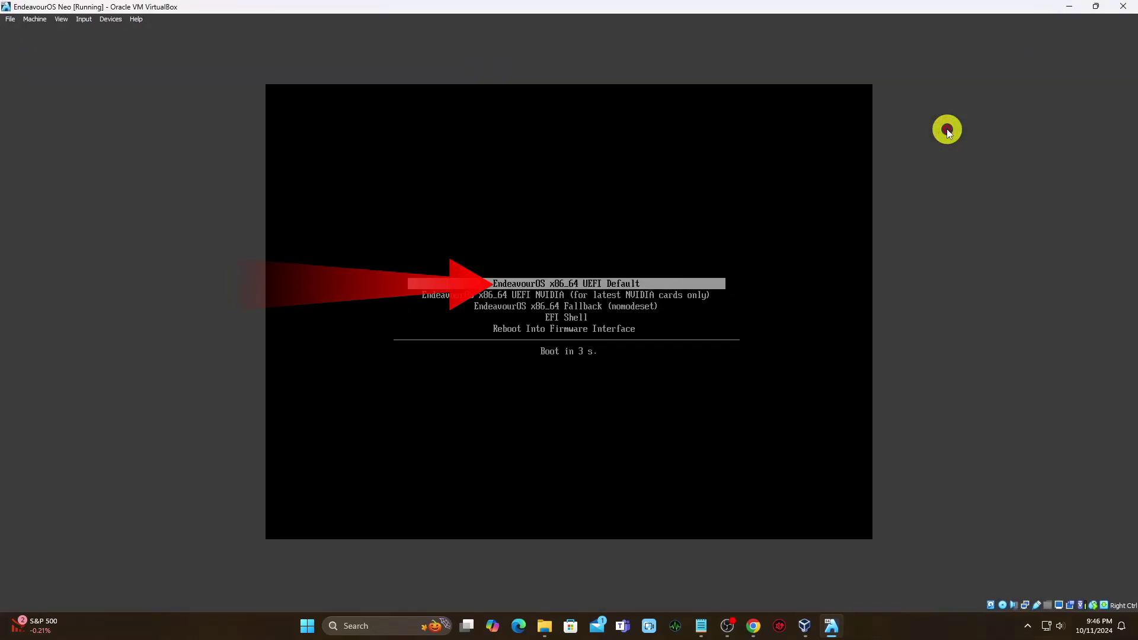
key(Return)
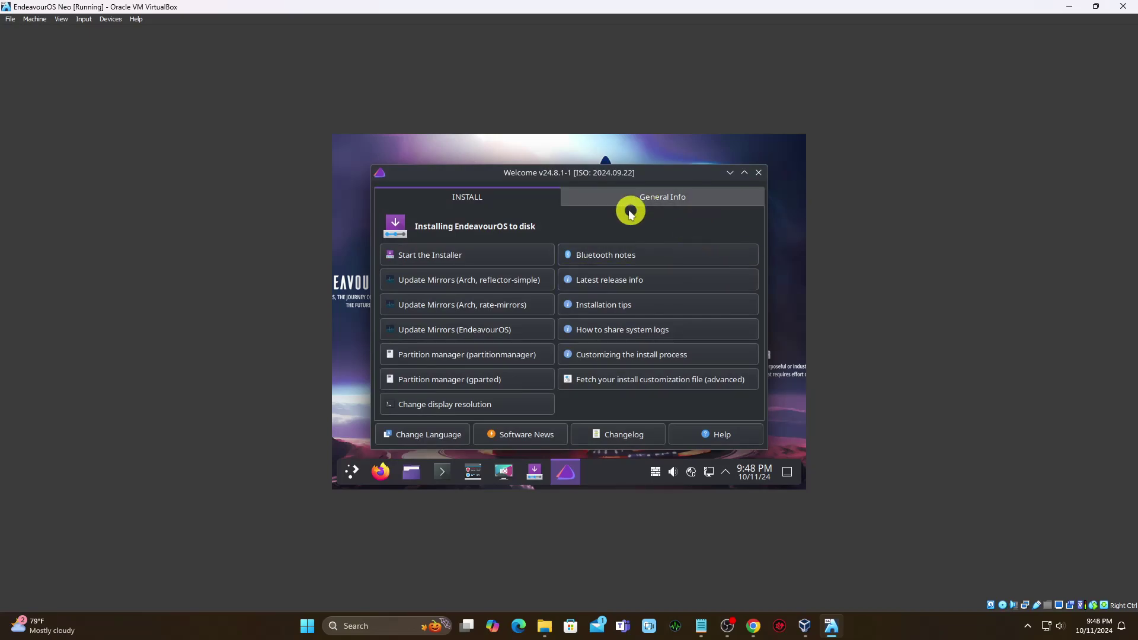
Start the installer from the Welcome window using the Online installation method.
click(484, 261)
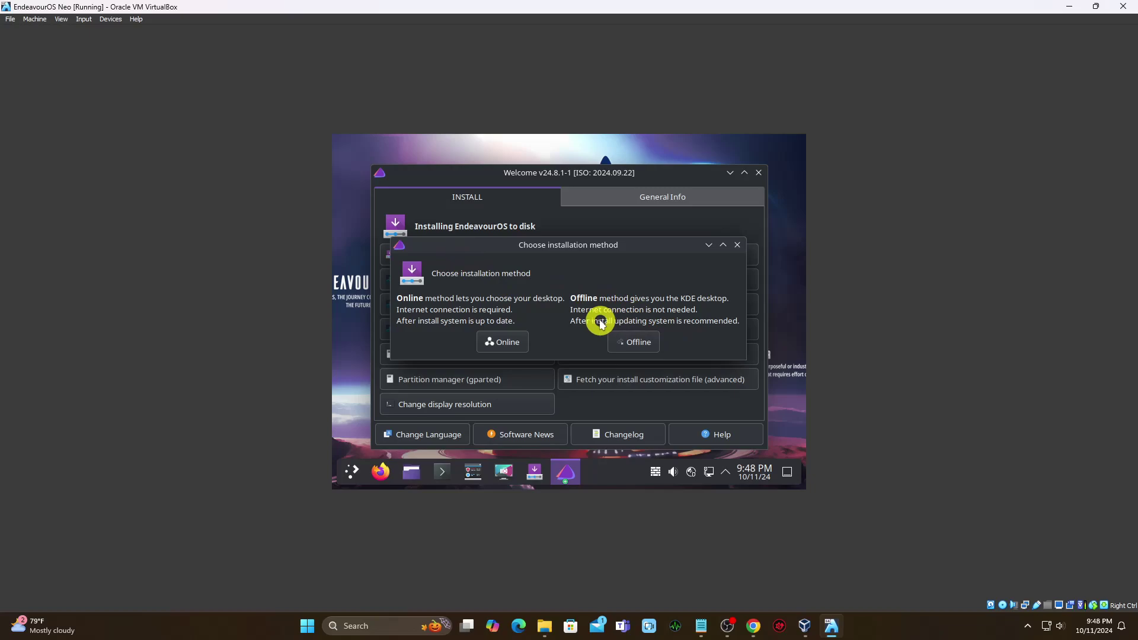
click(508, 343)
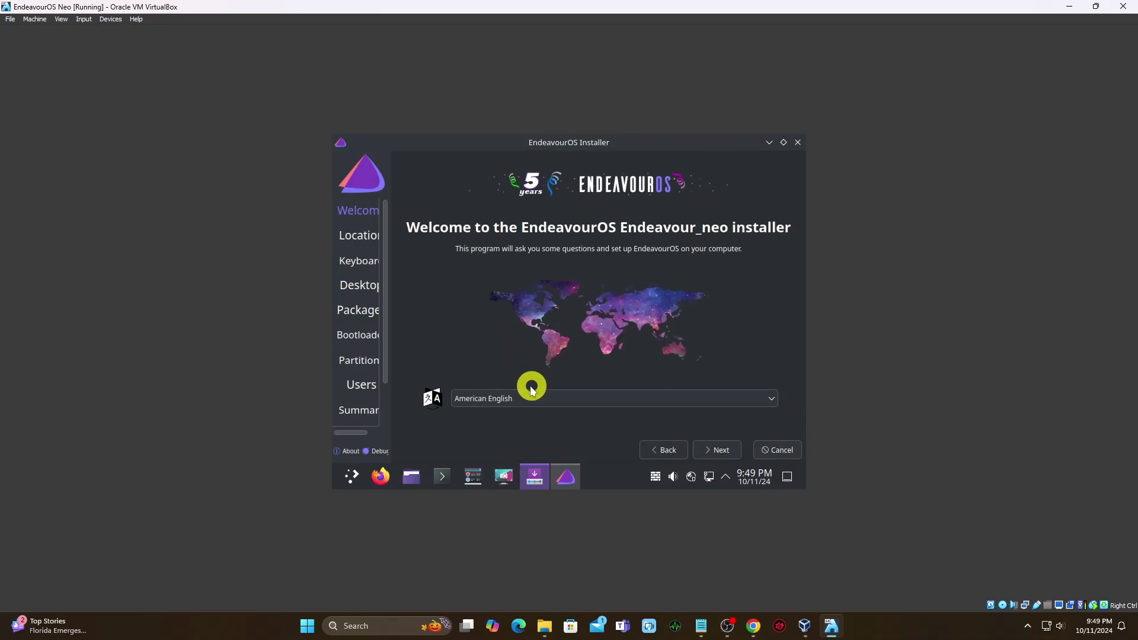
Accept the Asia/Manila location and Filipino keyboard layout.
click(720, 453)
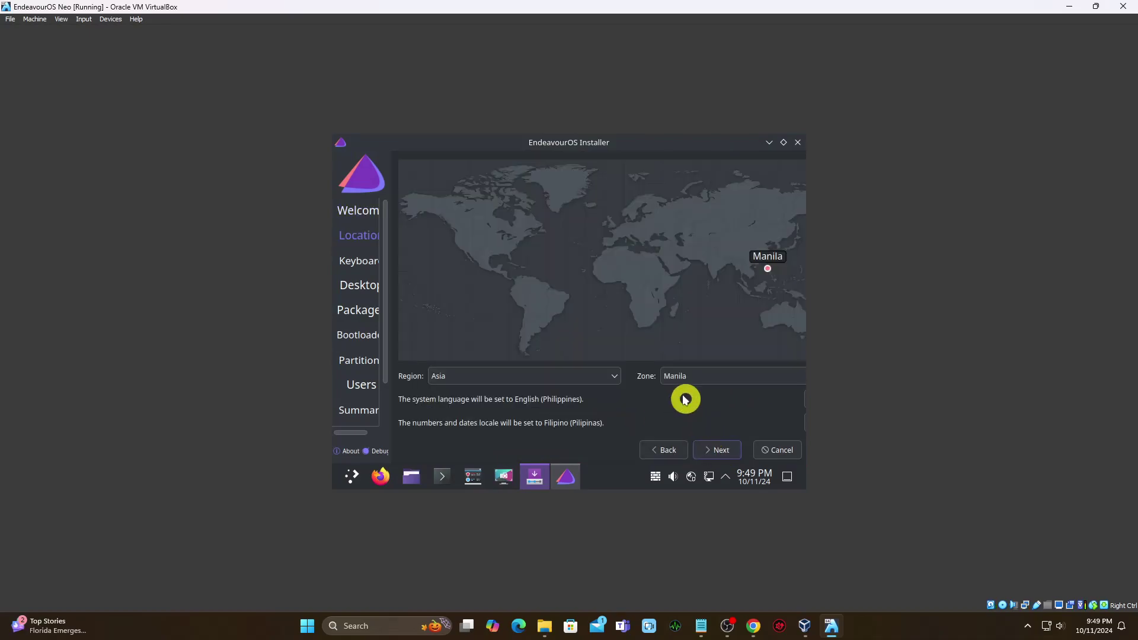
click(716, 452)
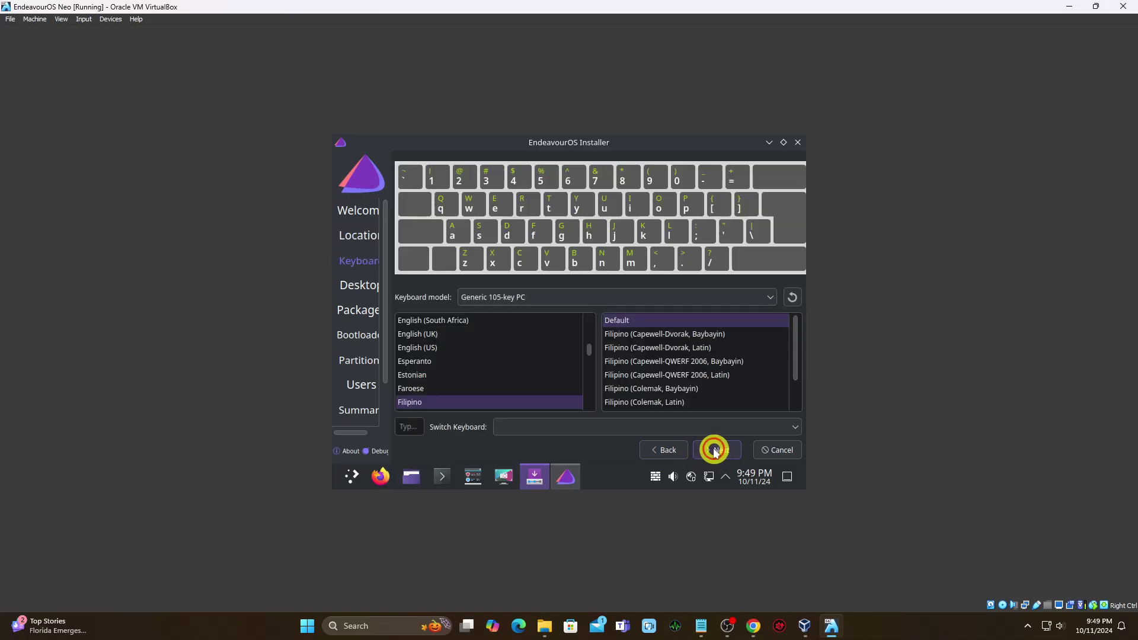
click(713, 453)
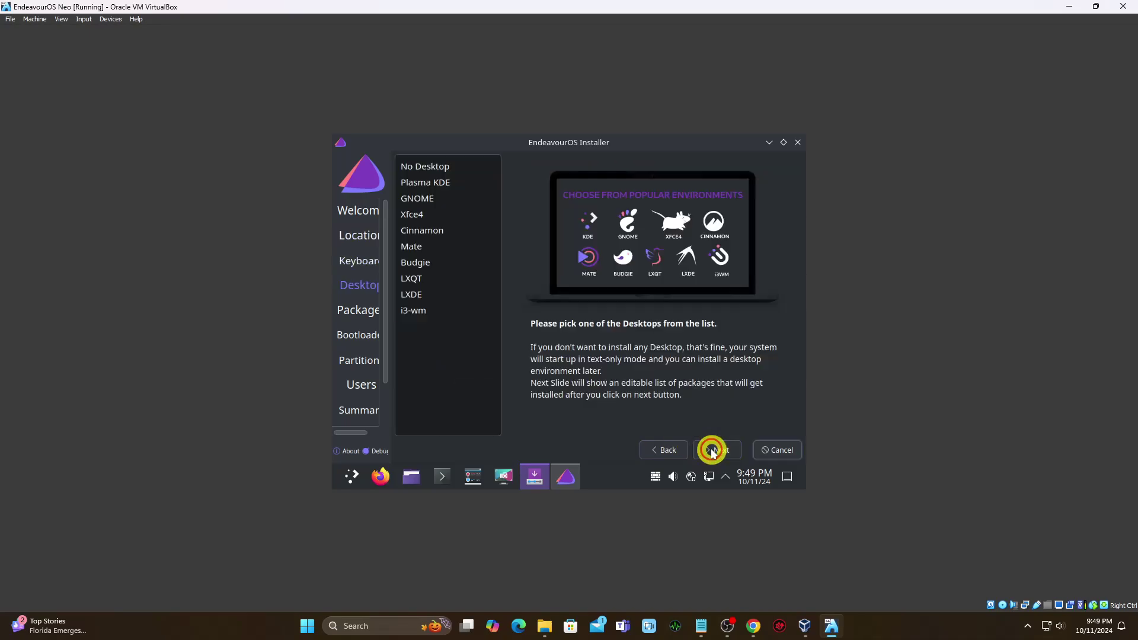
Compare the desktop options and choose Plasma KDE.
click(457, 182)
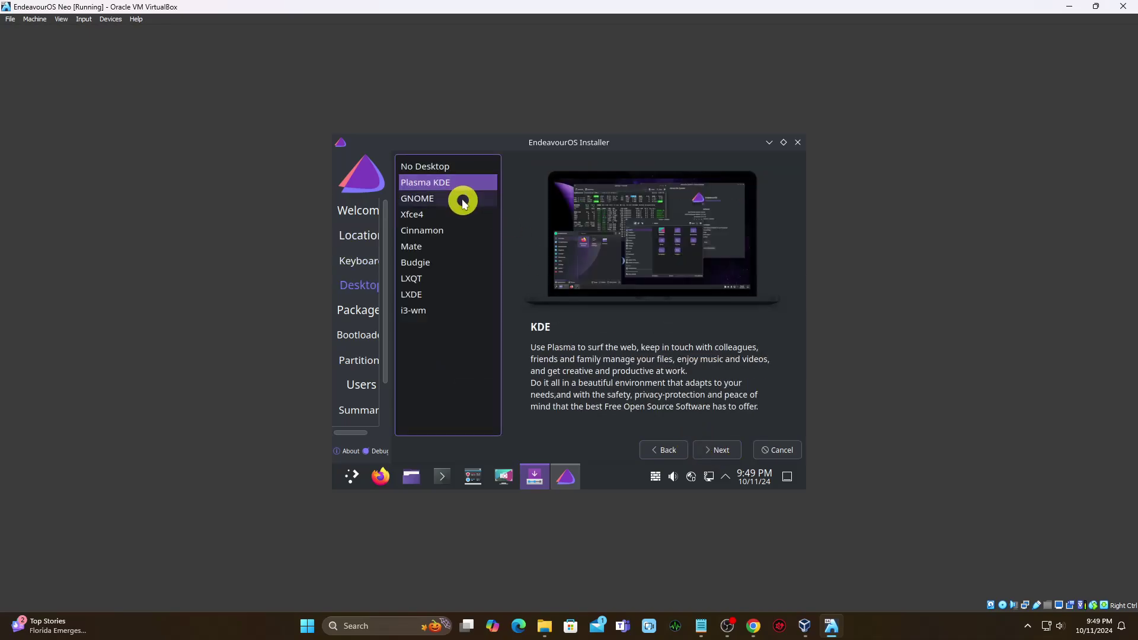
click(463, 201)
click(461, 216)
click(460, 231)
click(455, 261)
click(452, 279)
click(449, 295)
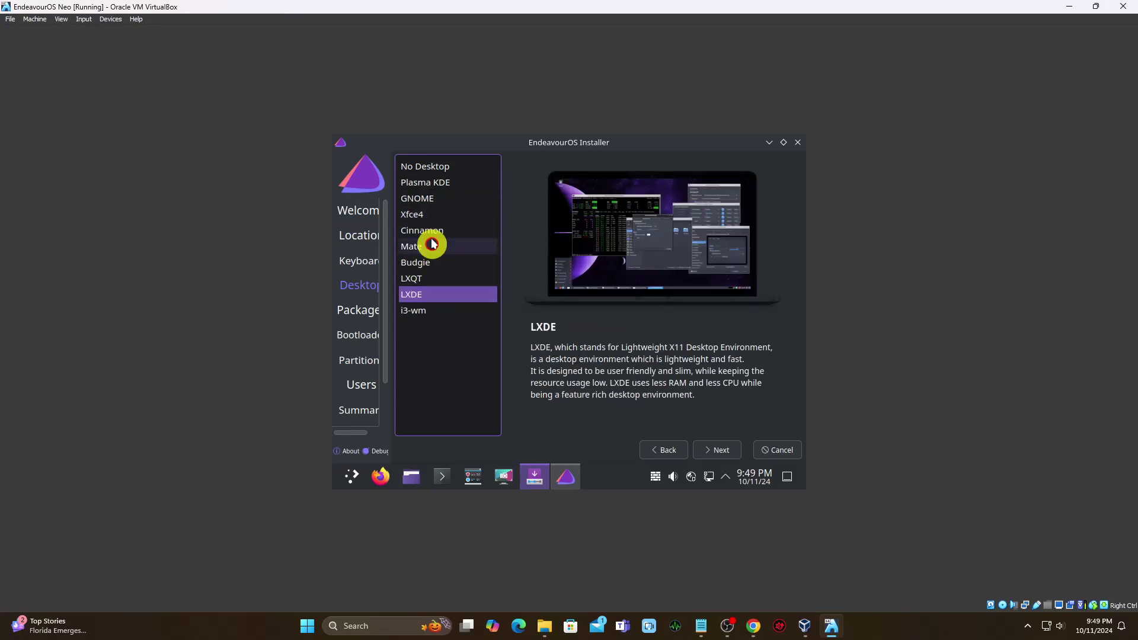
click(440, 186)
Keep the default packages and the systemd-boot bootloader.
click(717, 450)
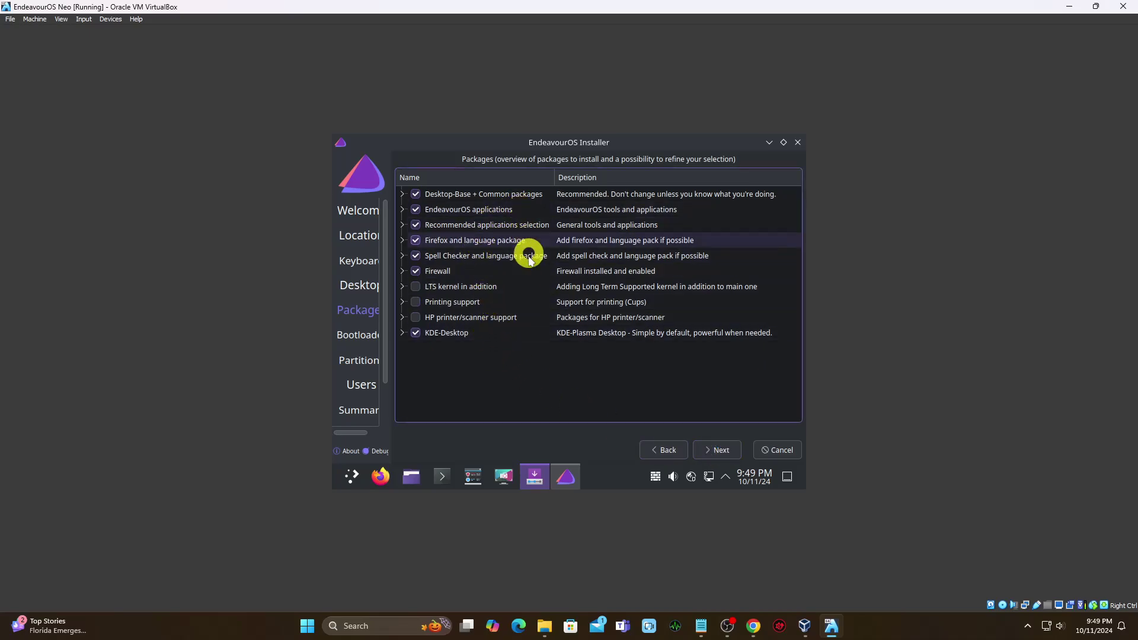
click(718, 449)
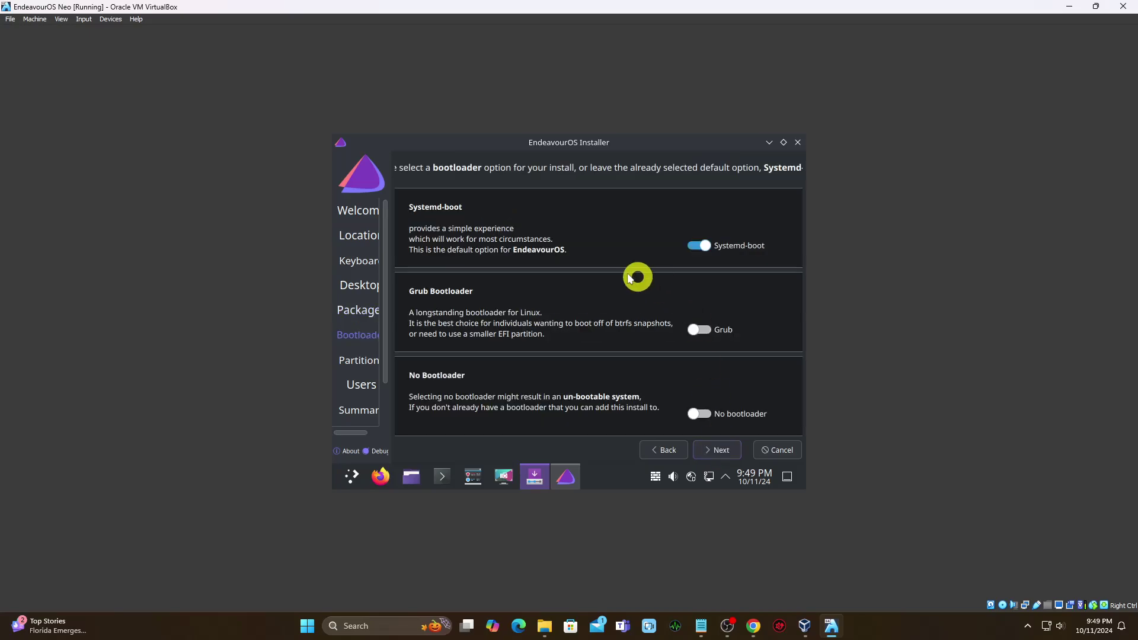
click(721, 450)
Set partitioning to erase the whole disk with no swap.
click(403, 196)
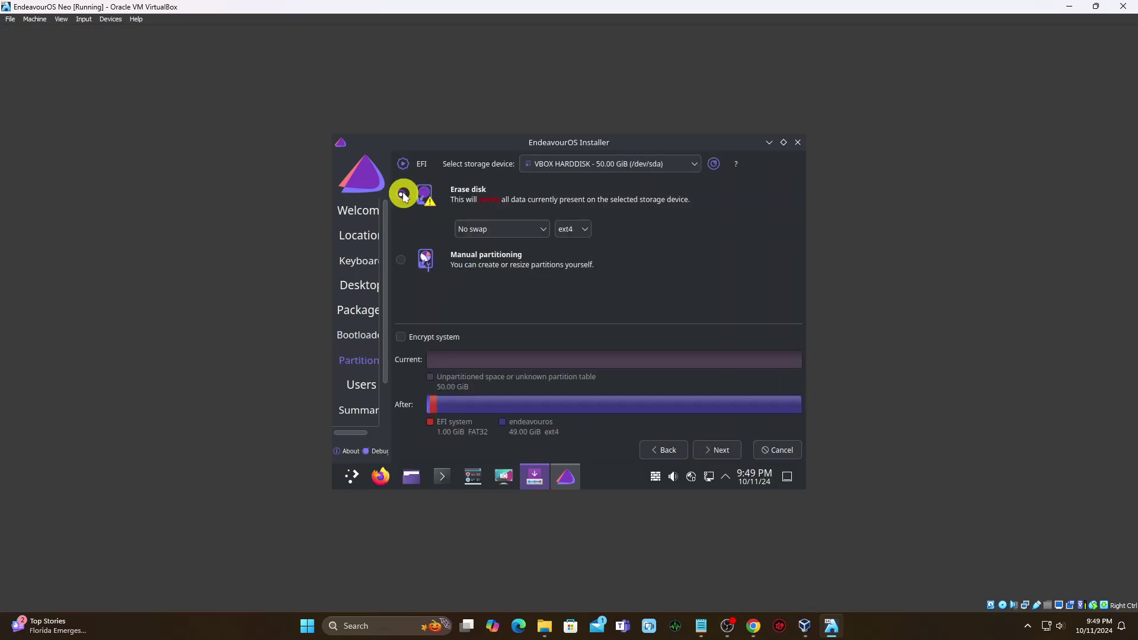
click(513, 225)
click(513, 225)
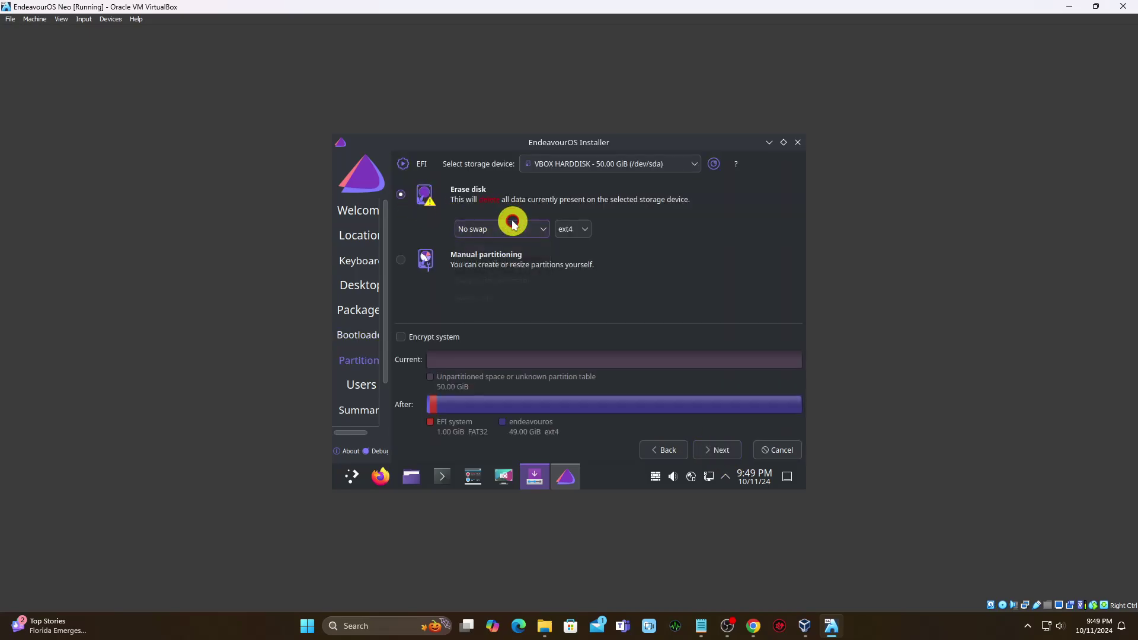
click(713, 451)
Enter the user's full name, login name and account password, with computer name endeavorneo.
text(Mark Vincent Bandi)
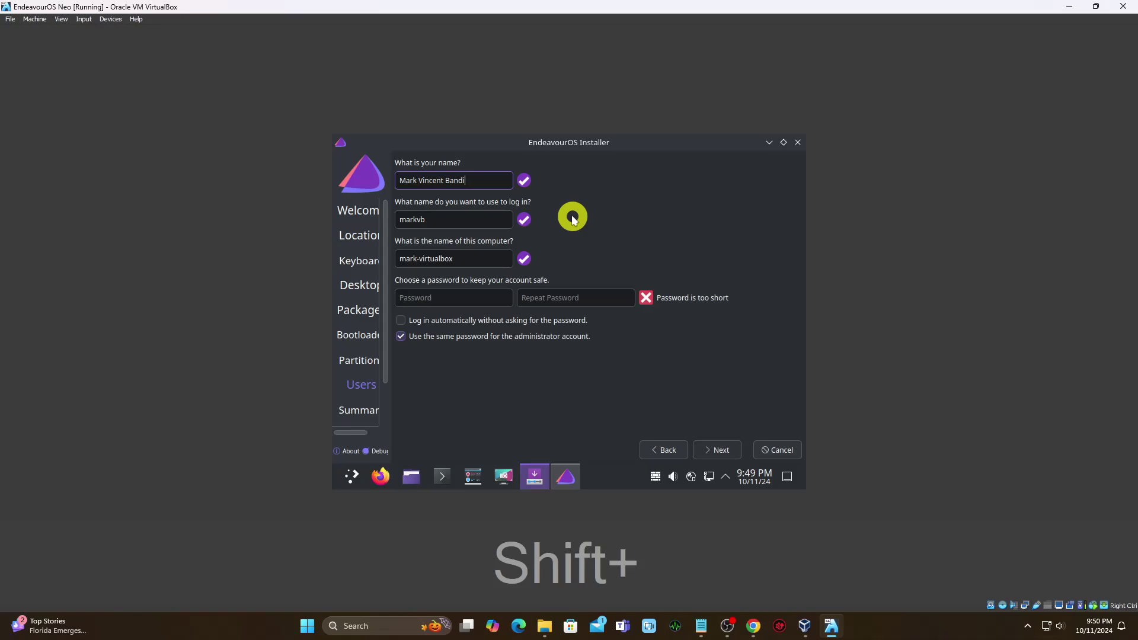
text(bas)
key(Tab)
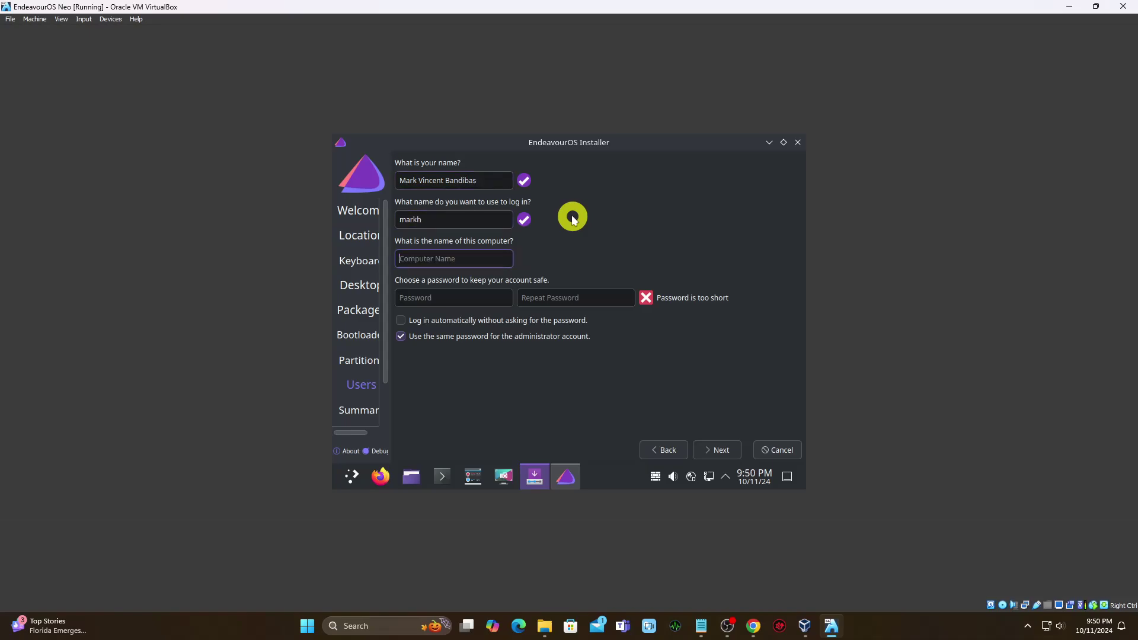
key(Tab)
text(••)
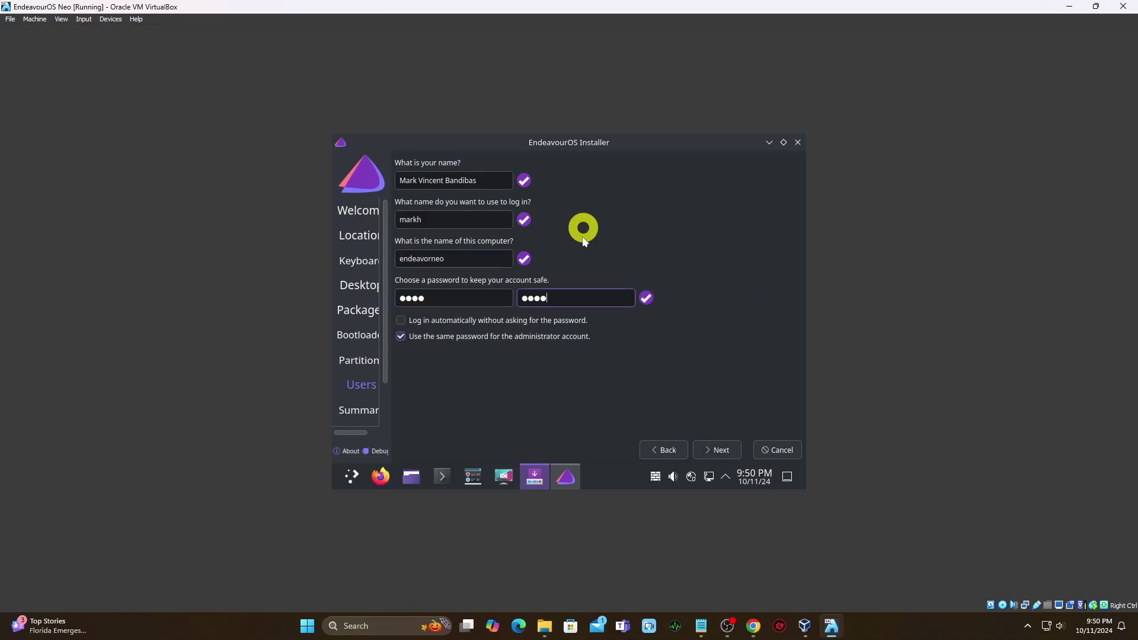
Review the installation summary, then confirm Install Now to begin installing EndeavourOS.
click(715, 451)
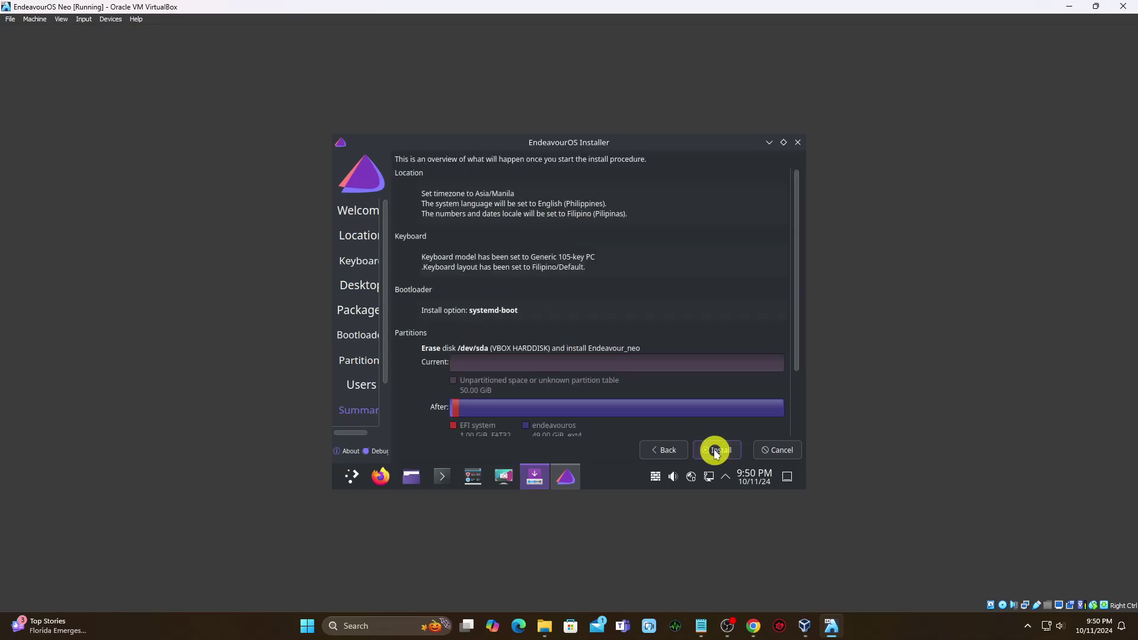
drag(800, 313, 779, 409)
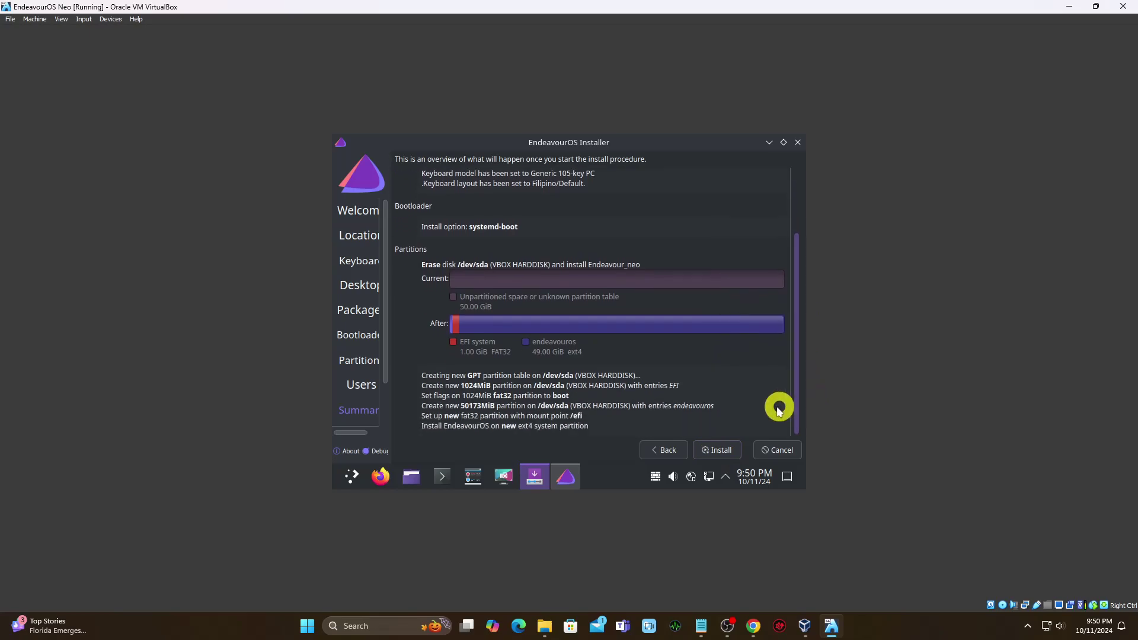
click(716, 452)
click(595, 304)
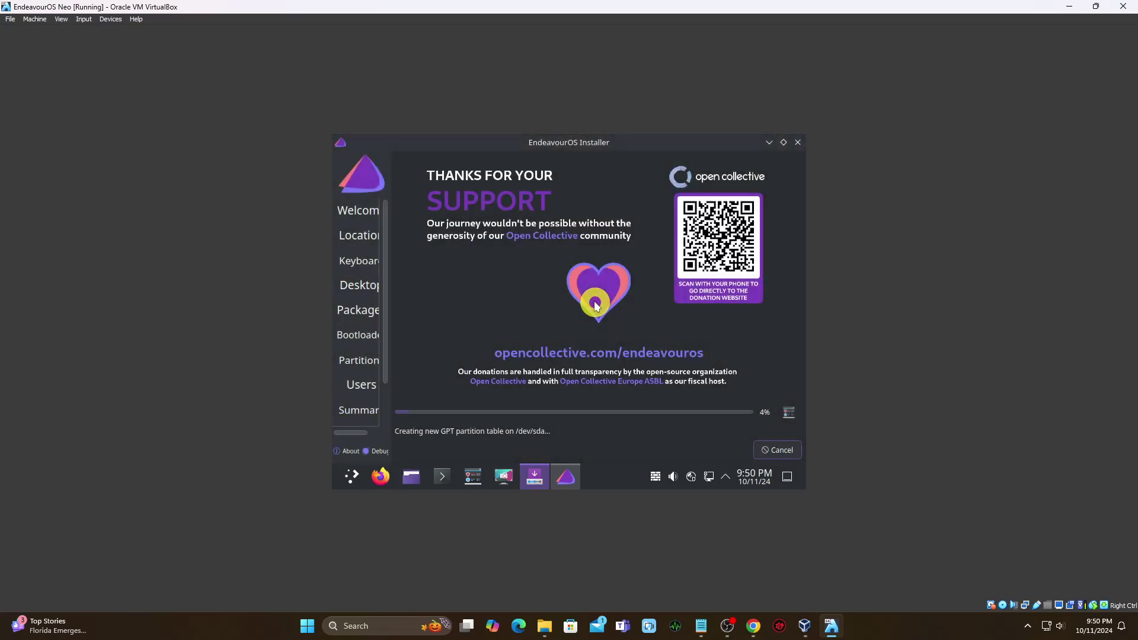